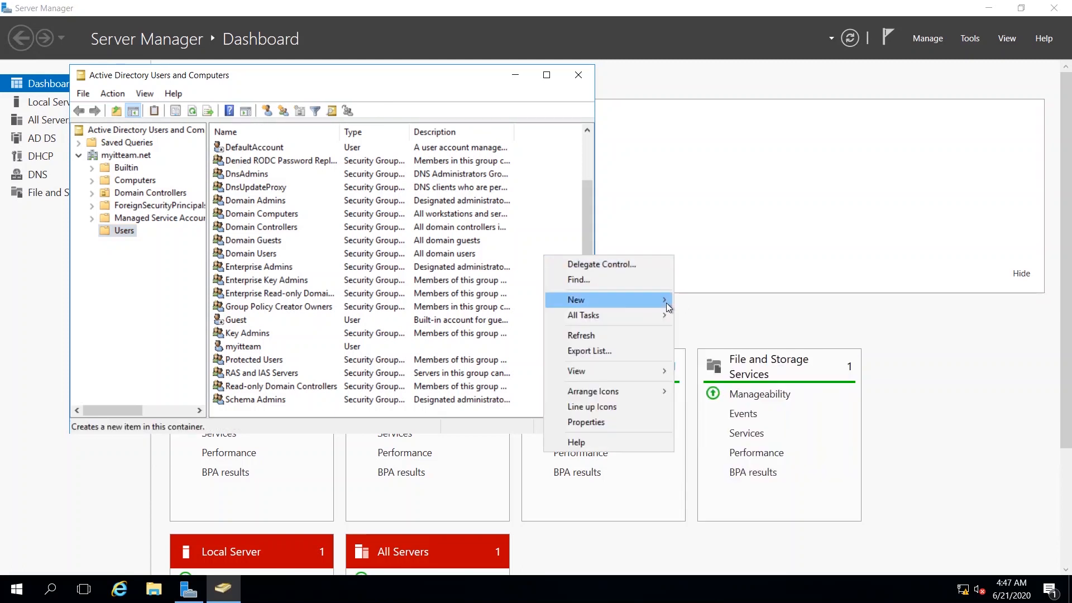
- Start a new user in myitteam.net/Users, enter its first name, and reuse the full name as logon name
{"action": "mouse_move", "coordinate": [665, 301]}
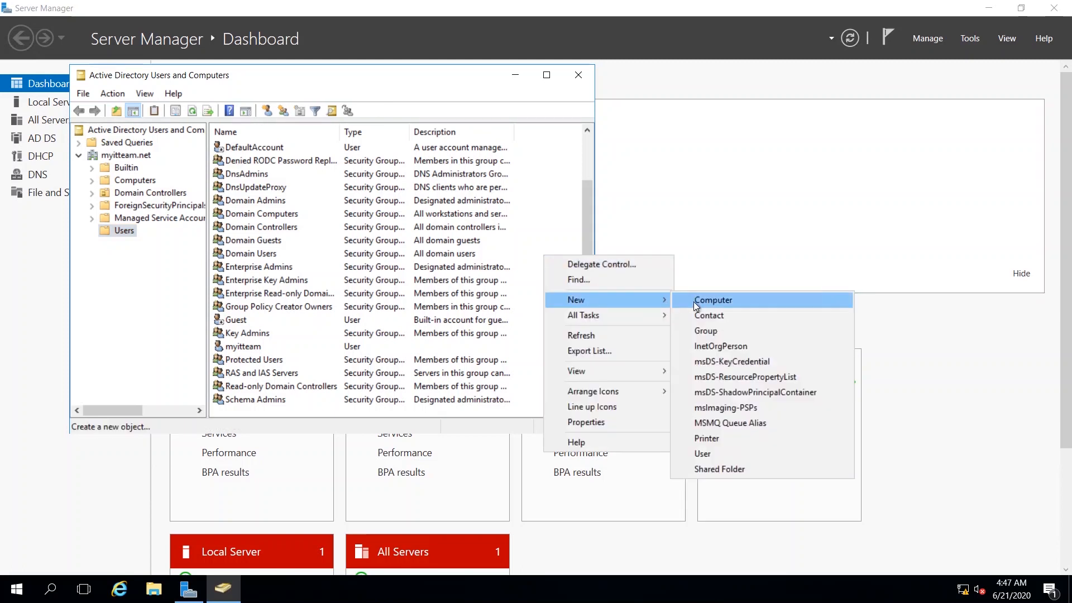
{"action": "left_click", "coordinate": [705, 454]}
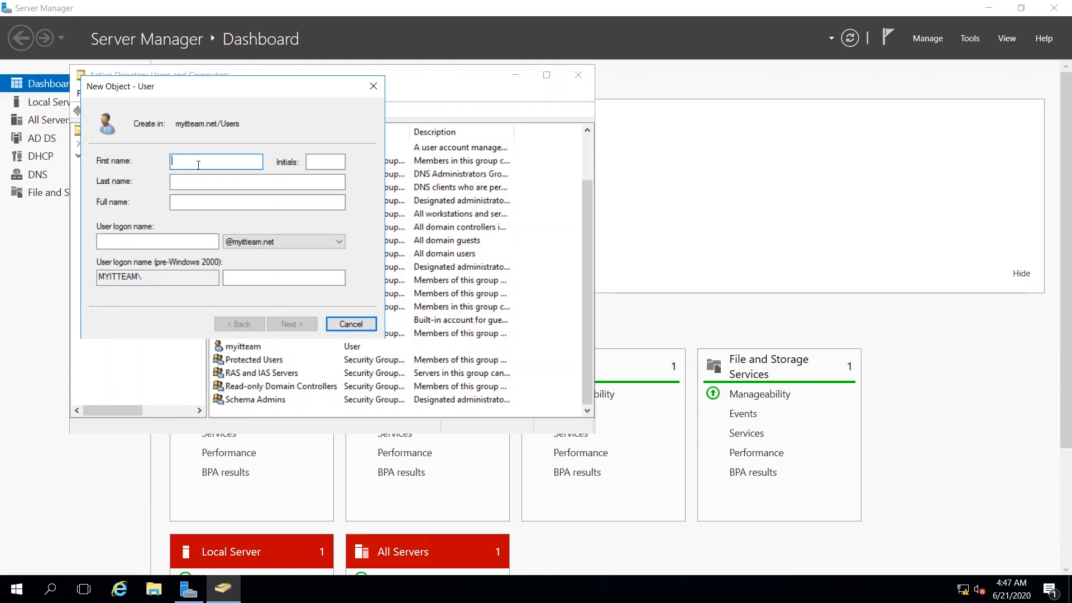
{"action": "type", "text": "Xyz.xyz"}
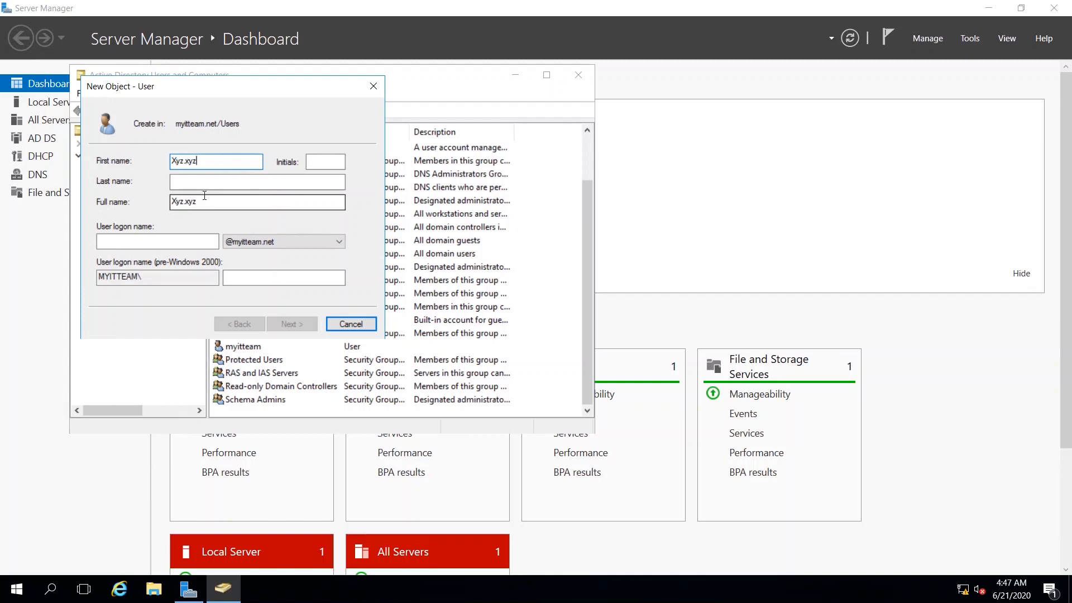
{"action": "left_click_drag", "start_coordinate": [206, 202], "coordinate": [130, 208]}
{"action": "key", "text": "ctrl+c"}
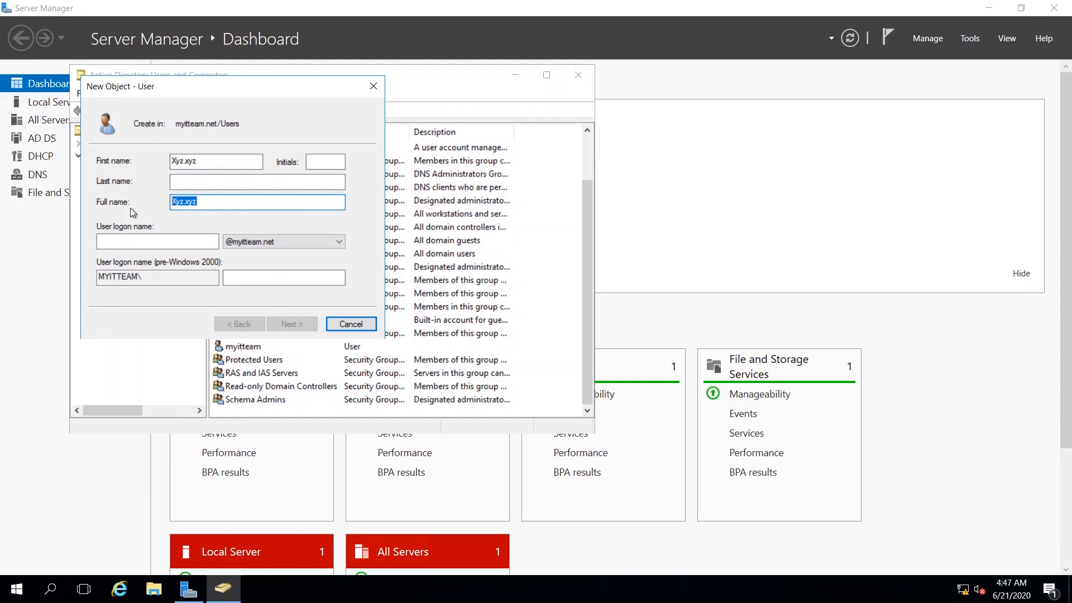
{"action": "left_click", "coordinate": [128, 239]}
{"action": "key", "text": "ctrl+v"}
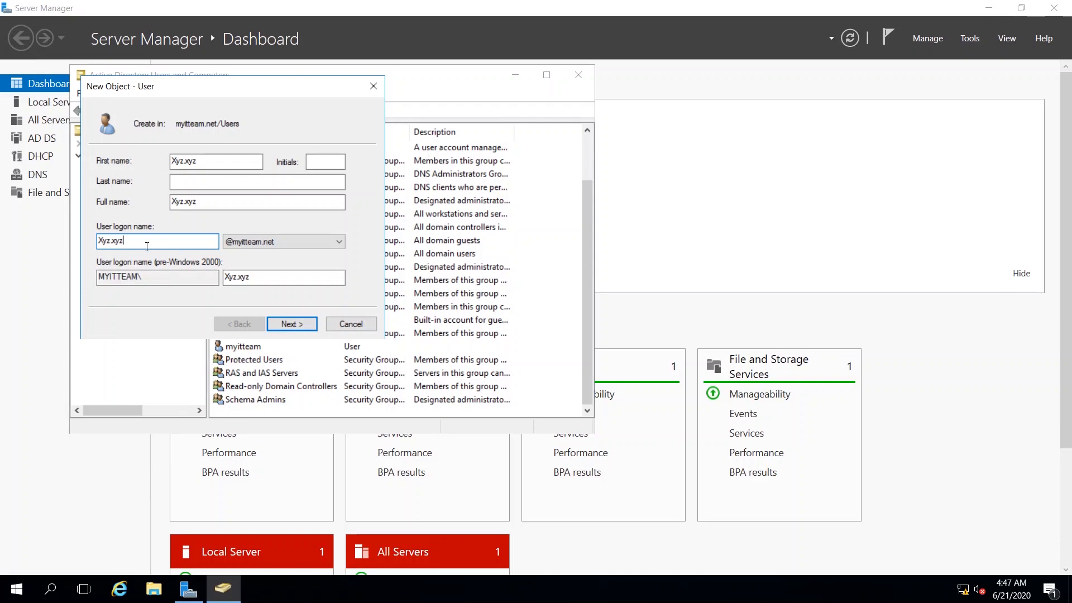
{"action": "left_click_drag", "start_coordinate": [204, 162], "coordinate": [129, 151]}
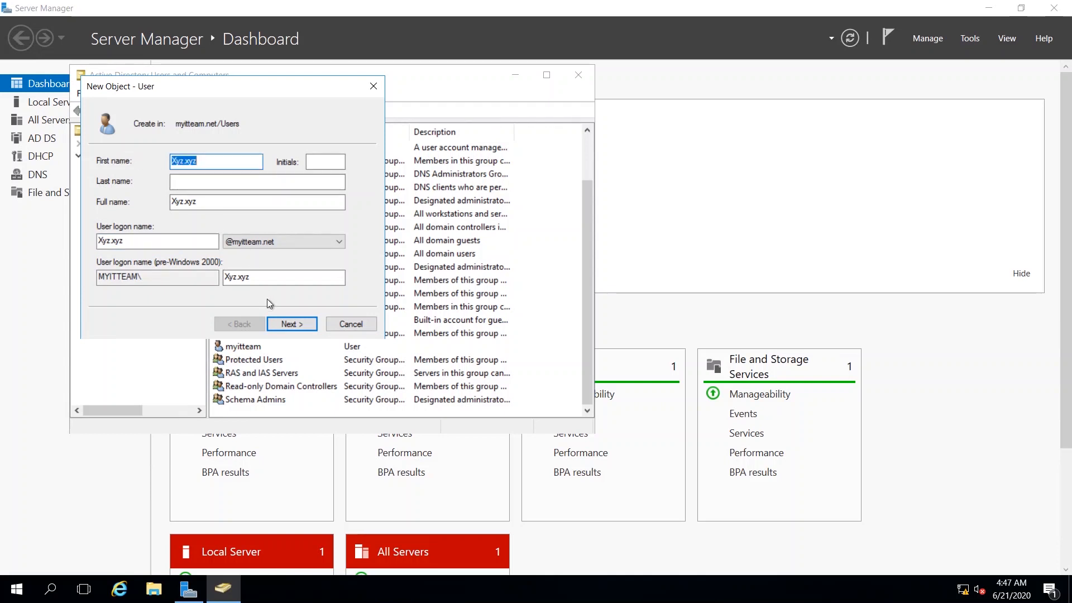
{"action": "left_click", "coordinate": [287, 322]}
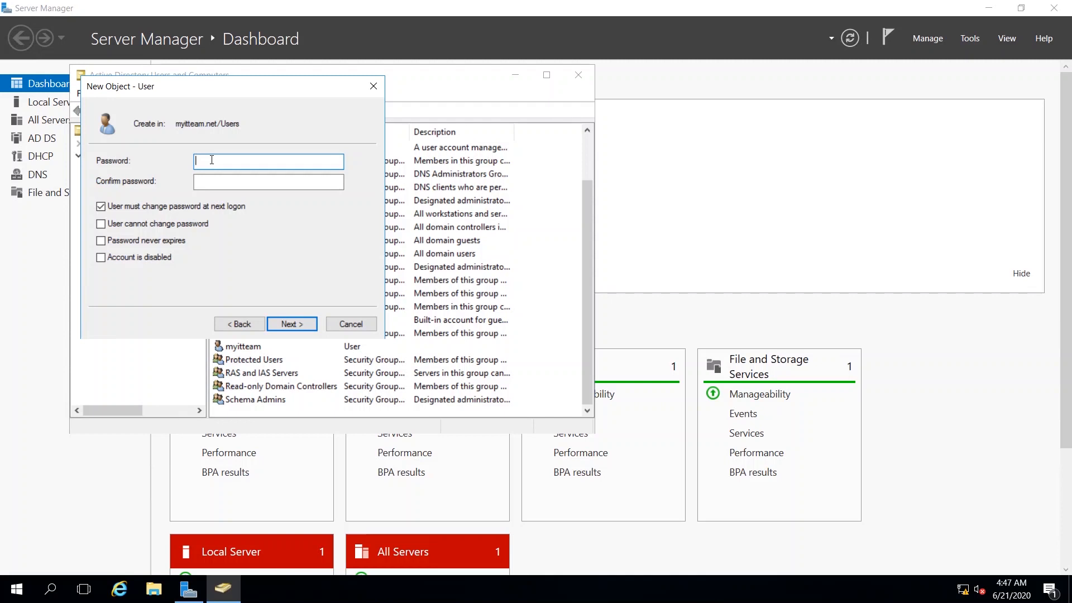
- Give the new user a password set to never expire, then finish creating the account
{"action": "type", "text": "•••••••••"}
{"action": "key", "text": "Tab"}
{"action": "type", "text": "•••••••••"}
{"action": "key", "text": "Tab"}
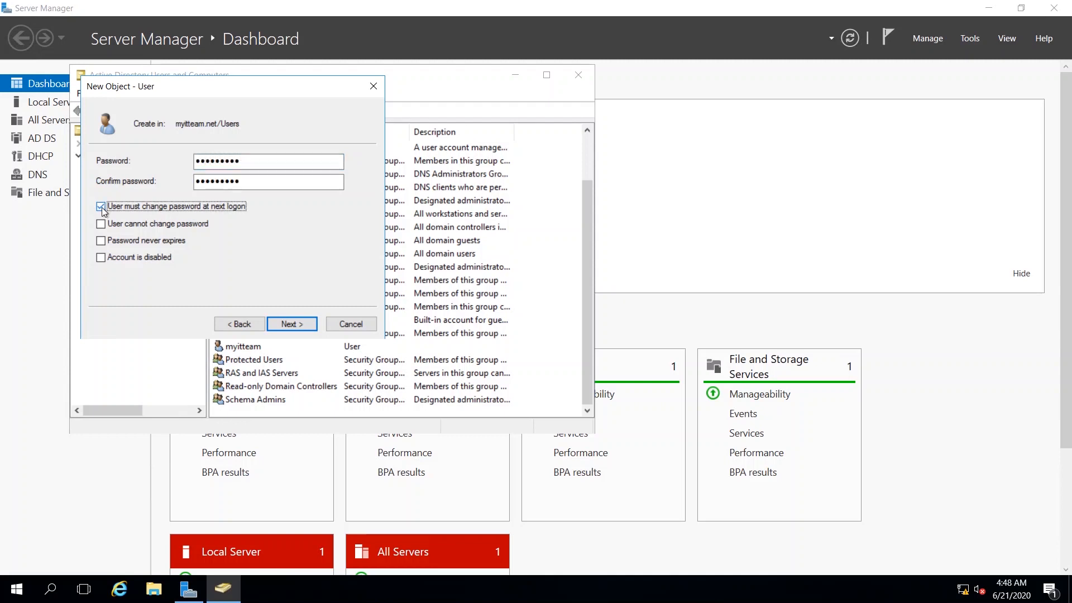
{"action": "left_click", "coordinate": [102, 241]}
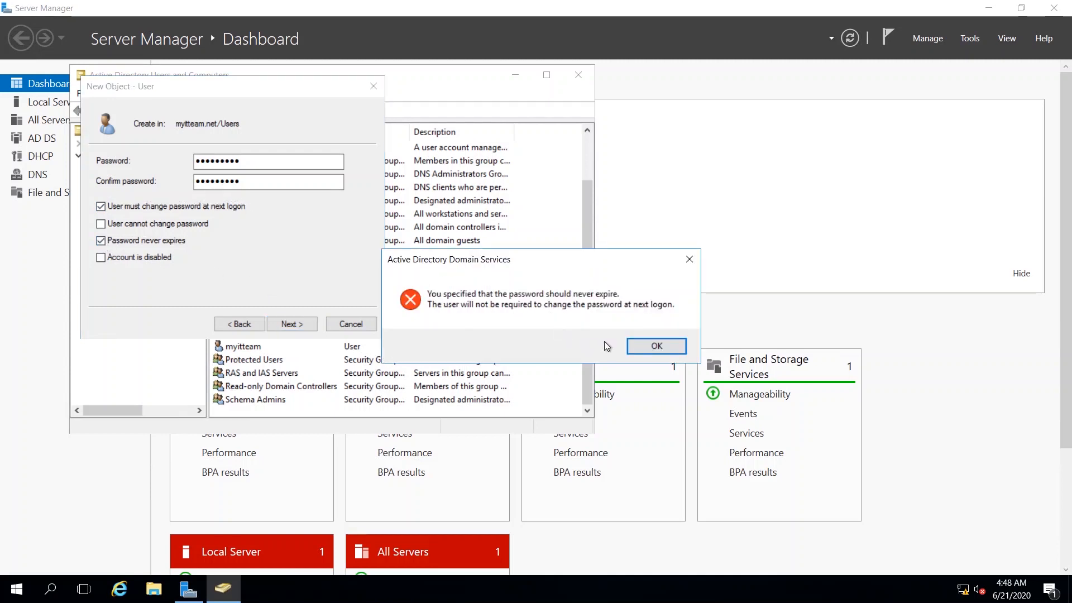
{"action": "left_click", "coordinate": [638, 348]}
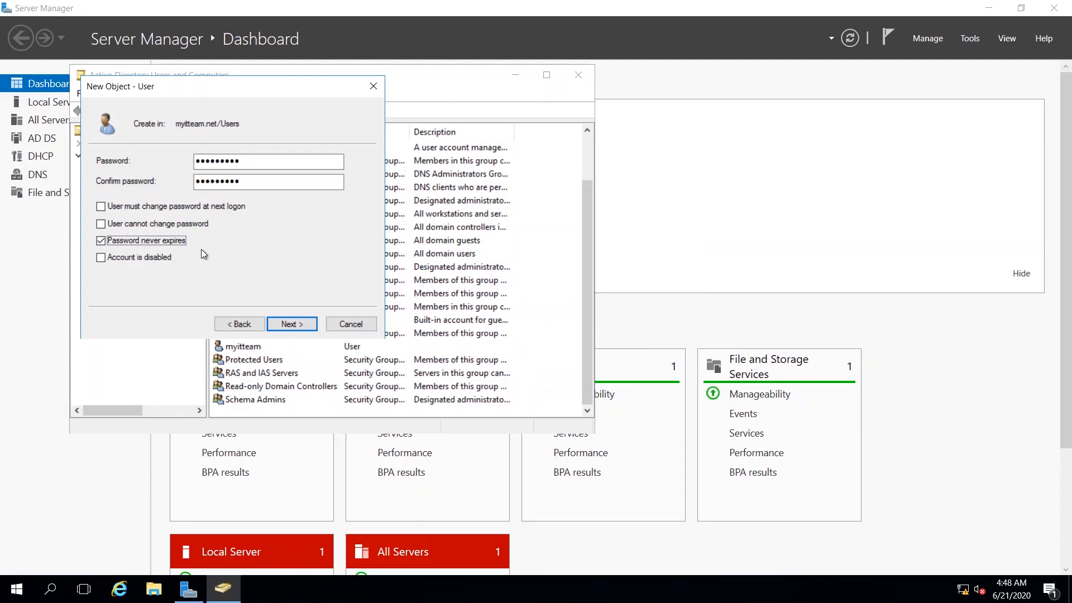
{"action": "left_click", "coordinate": [299, 323]}
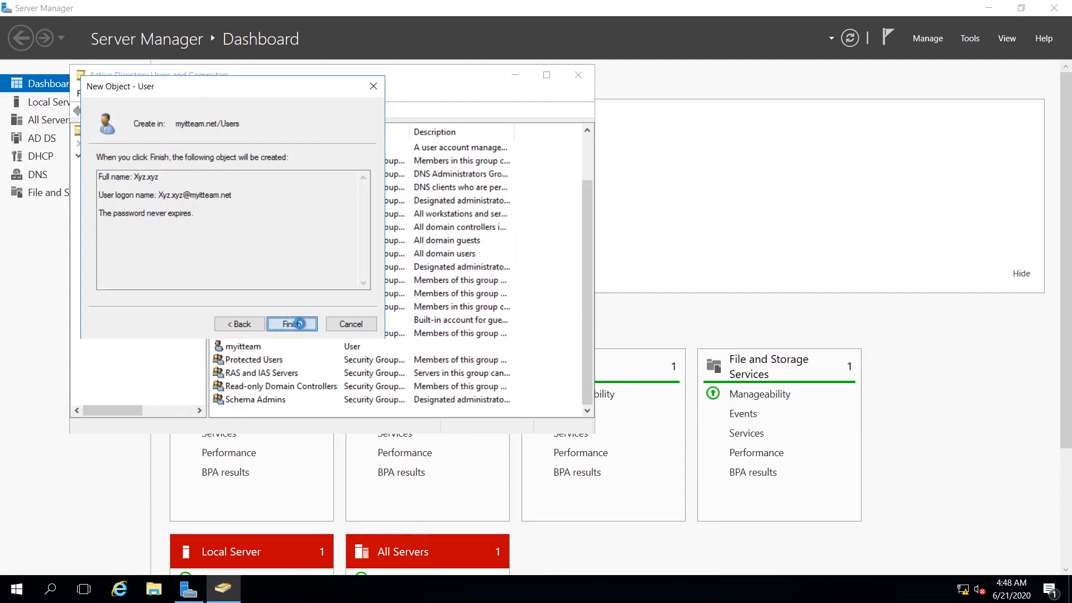
{"action": "left_click", "coordinate": [299, 324]}
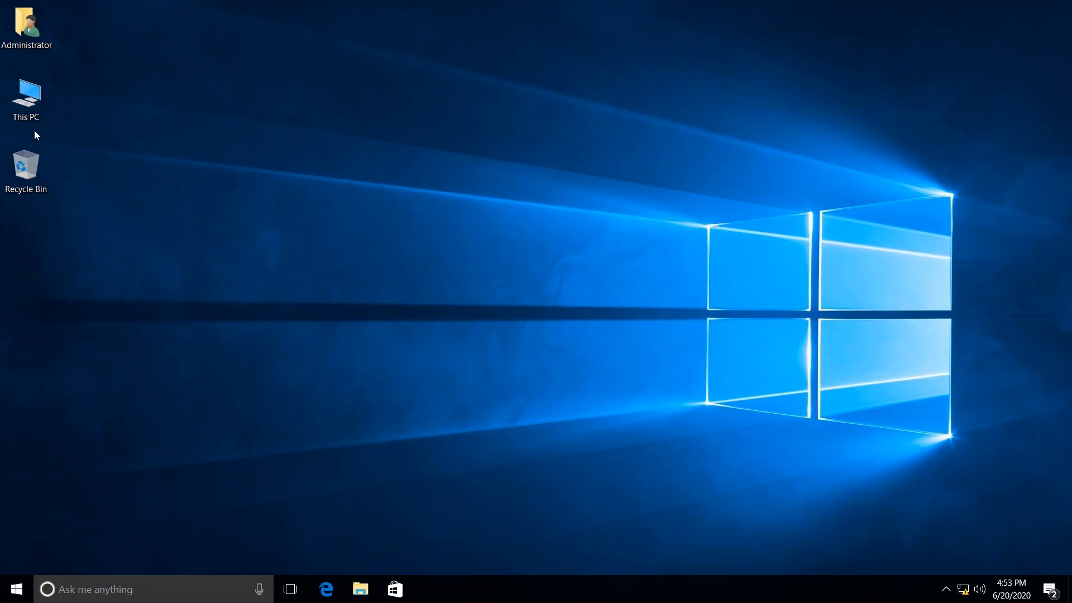
- Change PC1's membership from WORKGROUP to the domain myitteam.net via This PC's system settings
{"action": "right_click", "coordinate": [25, 105]}
{"action": "left_click", "coordinate": [94, 270]}
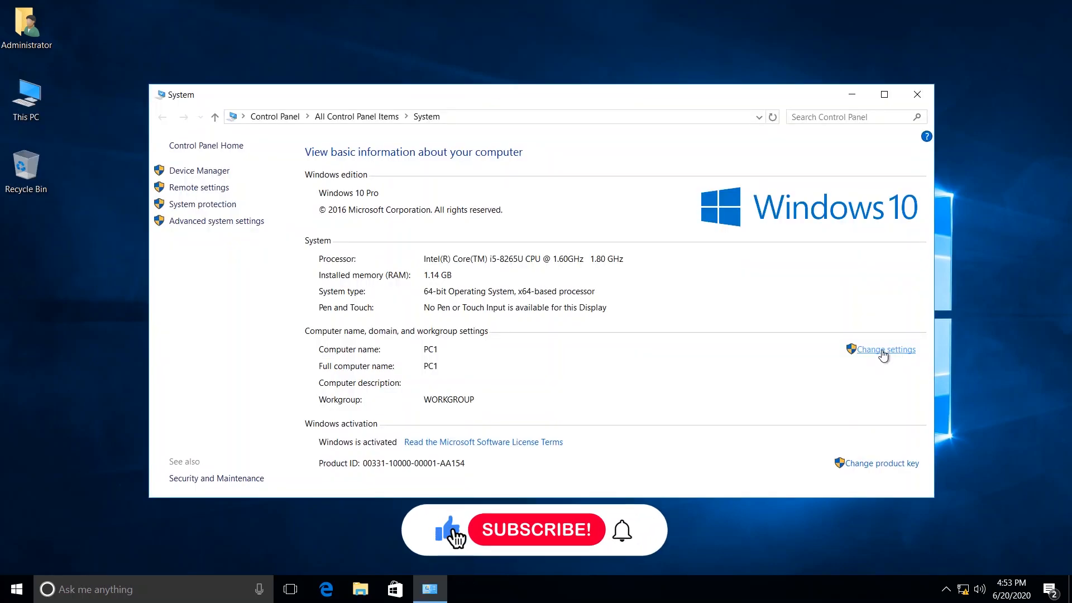
{"action": "left_click", "coordinate": [882, 350]}
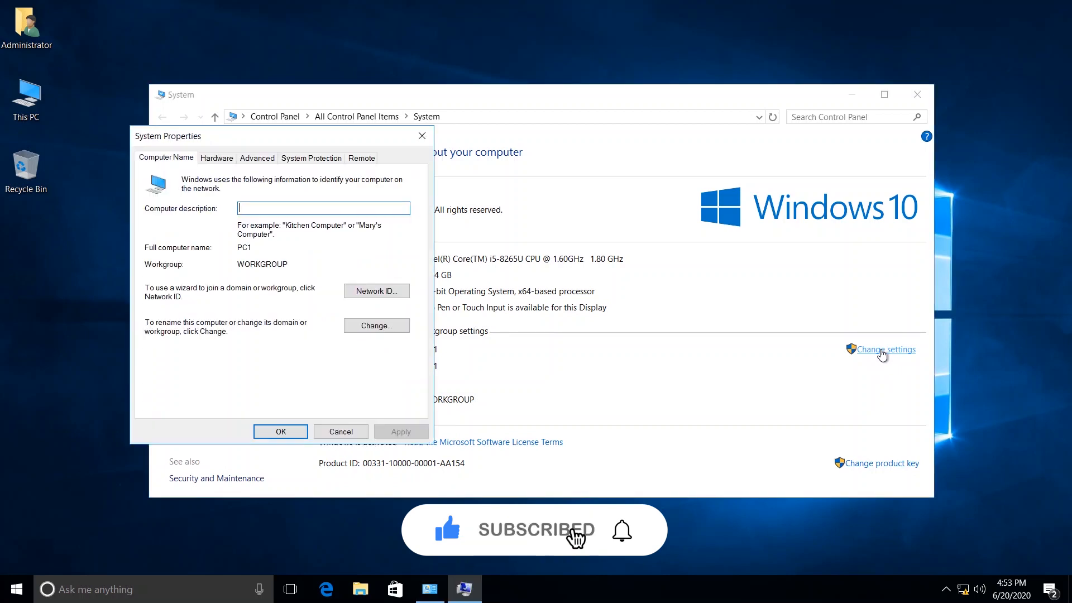
{"action": "left_click", "coordinate": [375, 327]}
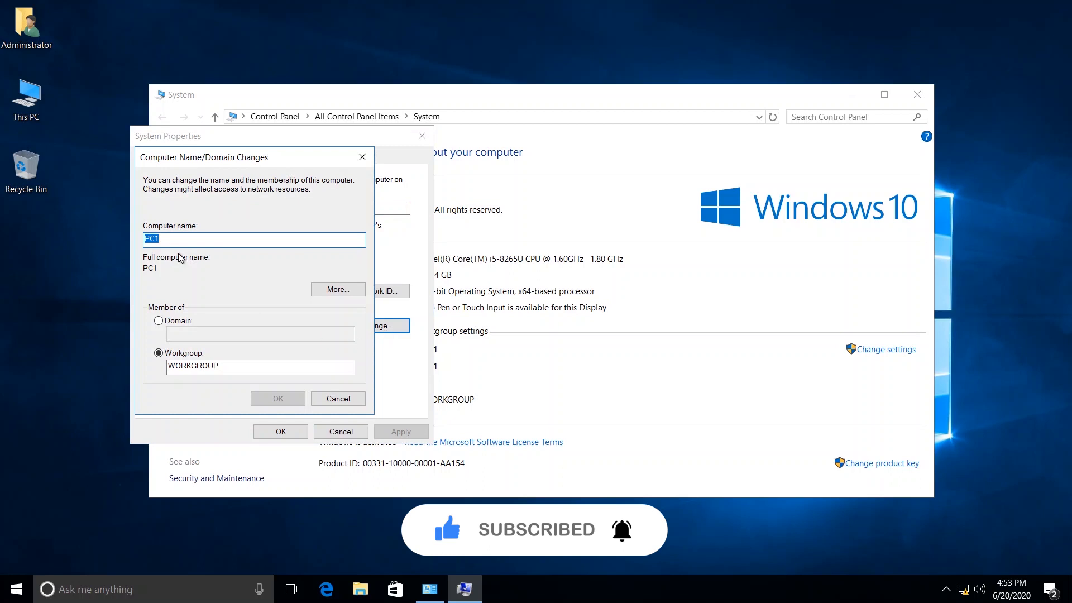
{"action": "left_click", "coordinate": [168, 242]}
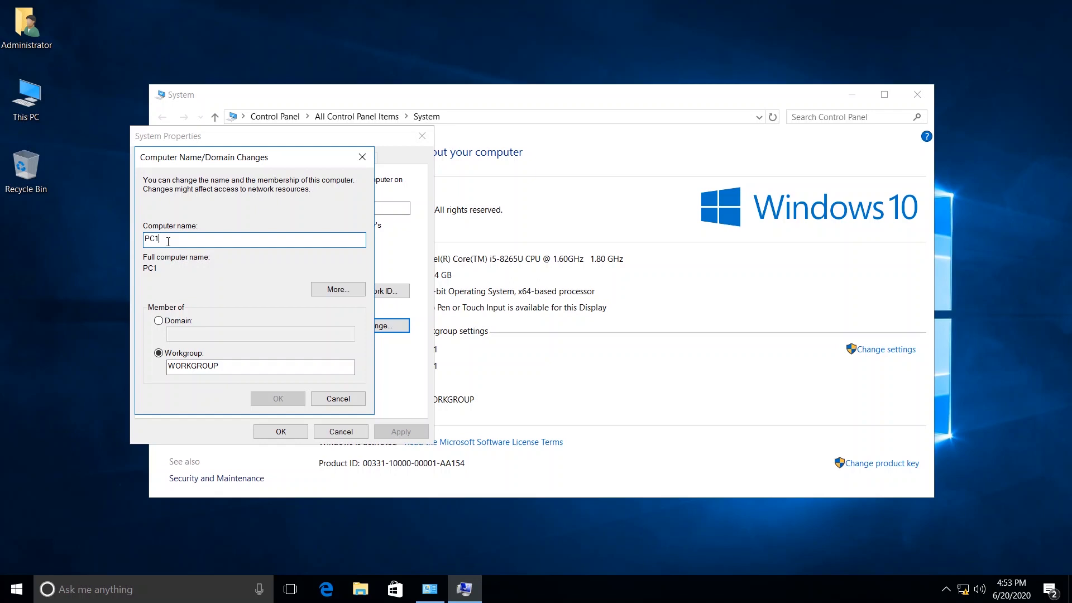
{"action": "left_click", "coordinate": [159, 321]}
{"action": "left_click", "coordinate": [182, 334]}
{"action": "type", "text": "m"}
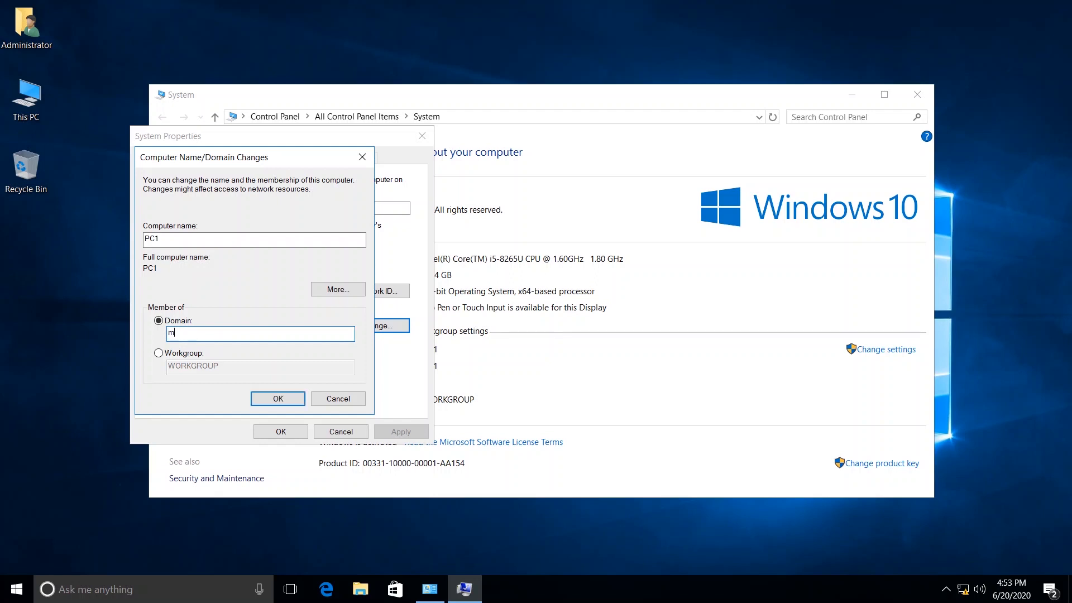
{"action": "type", "text": "yitteam.net"}
- Apply the domain join, authenticating with the domain administrator account and its password
{"action": "key", "text": "Return"}
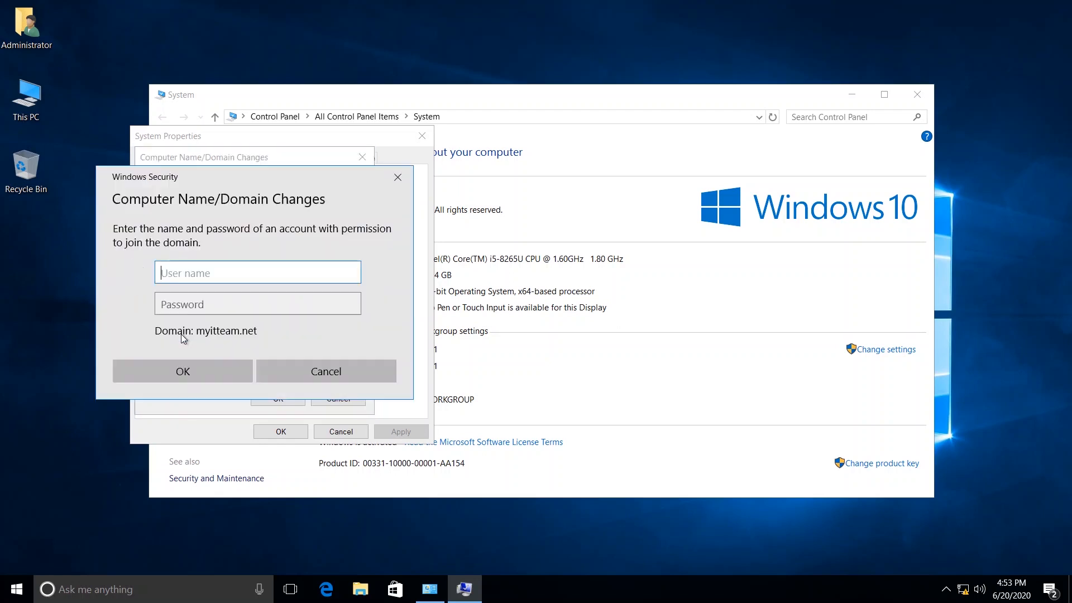
{"action": "type", "text": "administrator"}
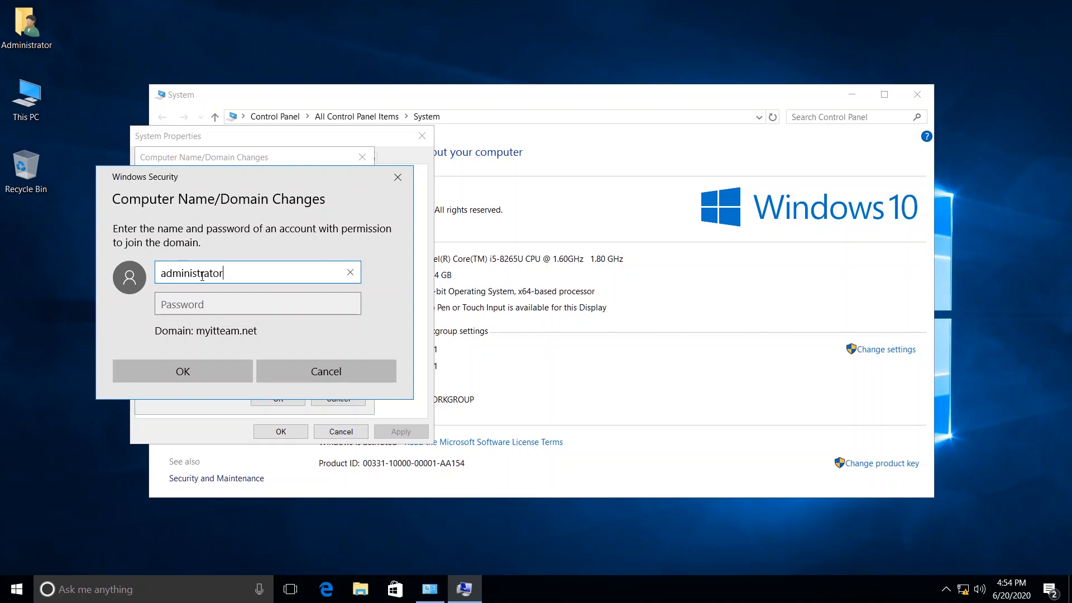
{"action": "key", "text": "Tab"}
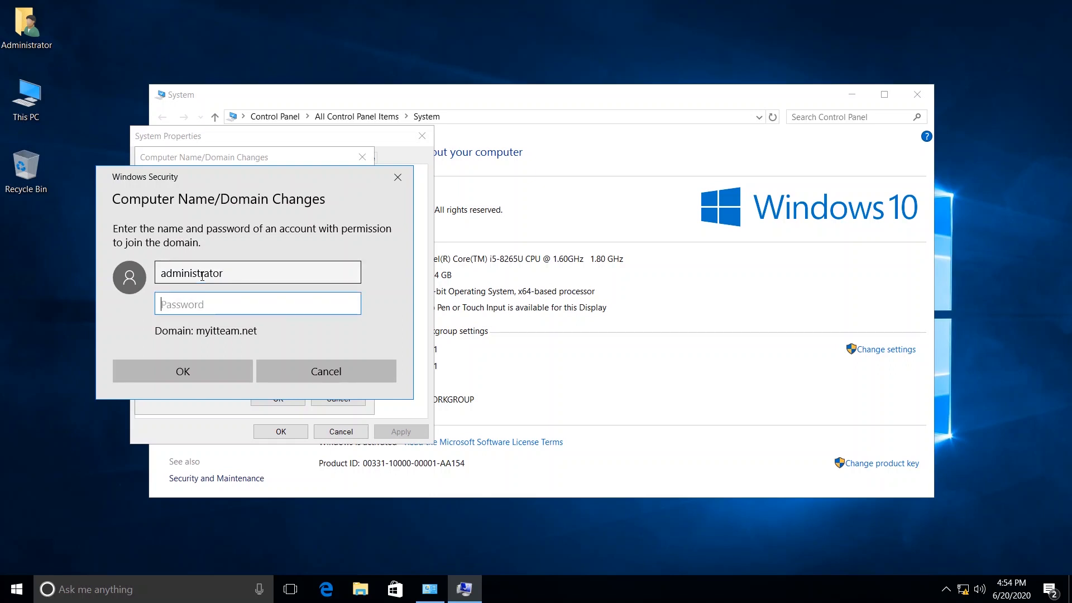
{"action": "type", "text": "************"}
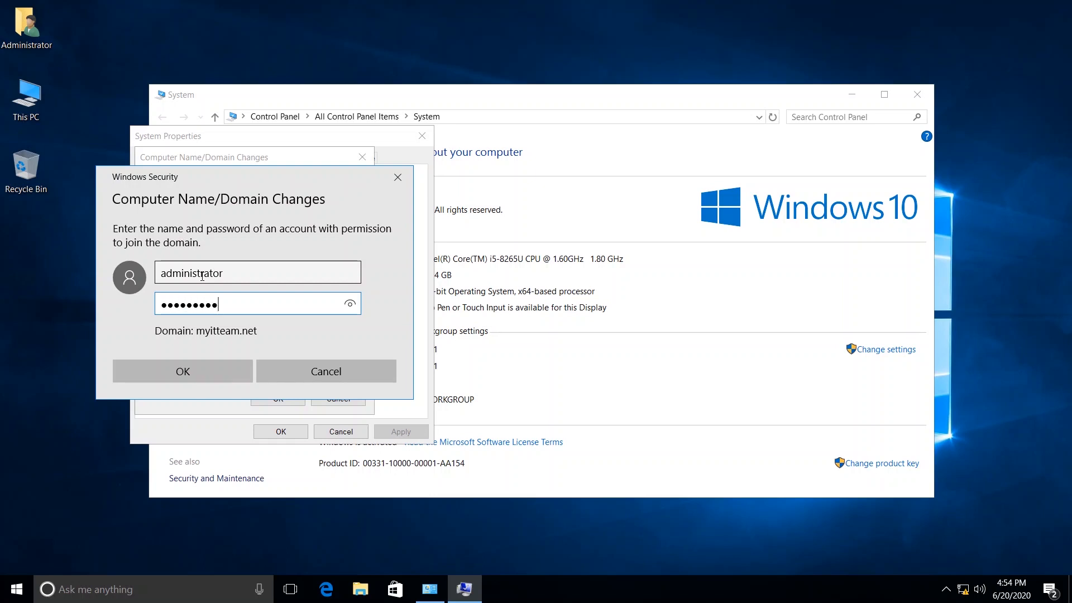
{"action": "key", "text": "Return"}
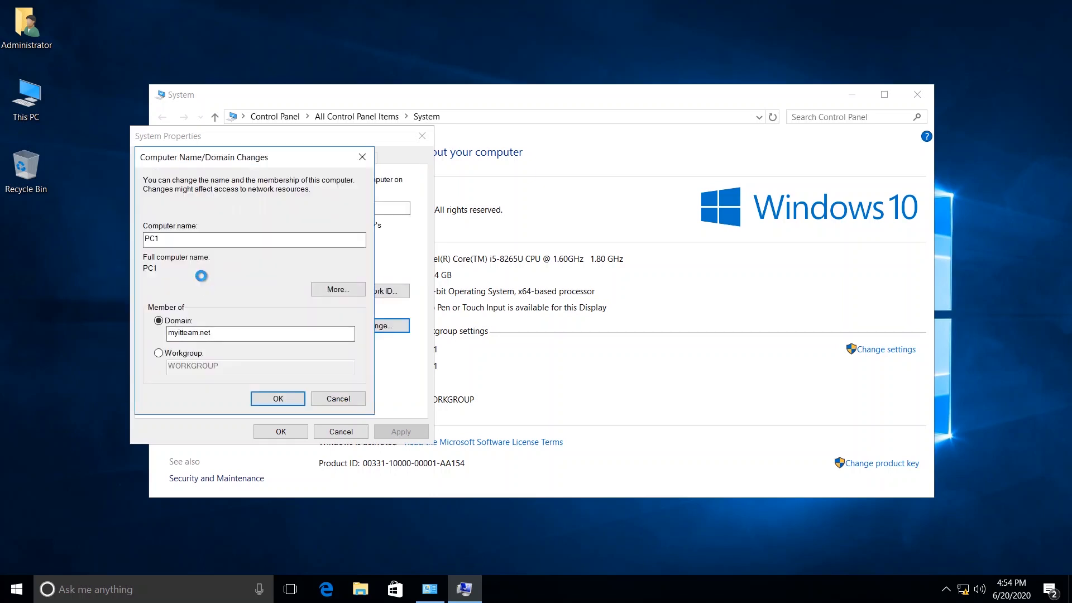
{"action": "type", "text": "****"}
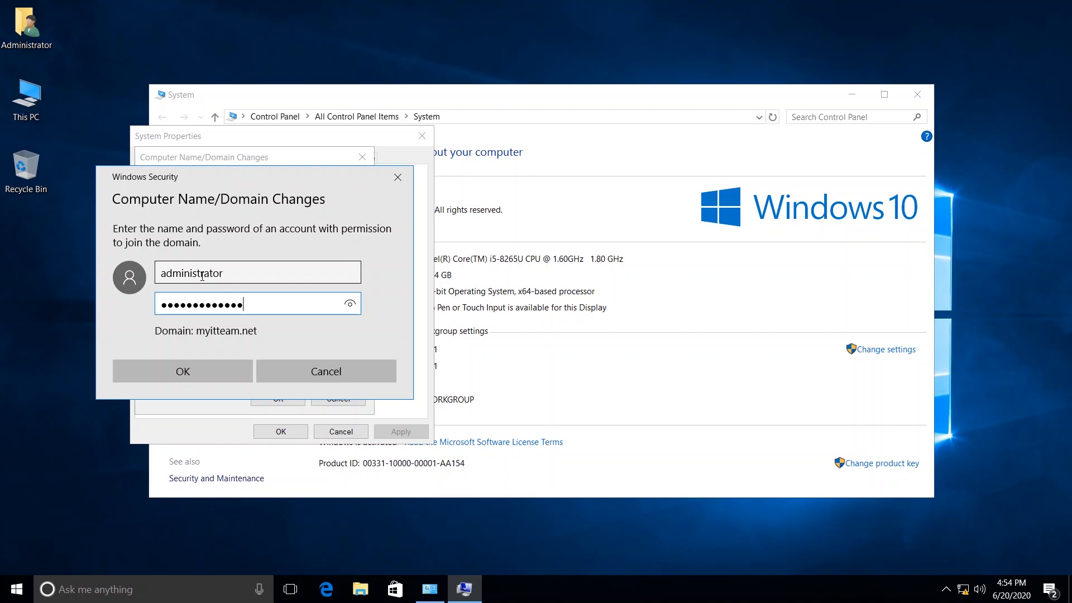
{"action": "key", "text": "Return"}
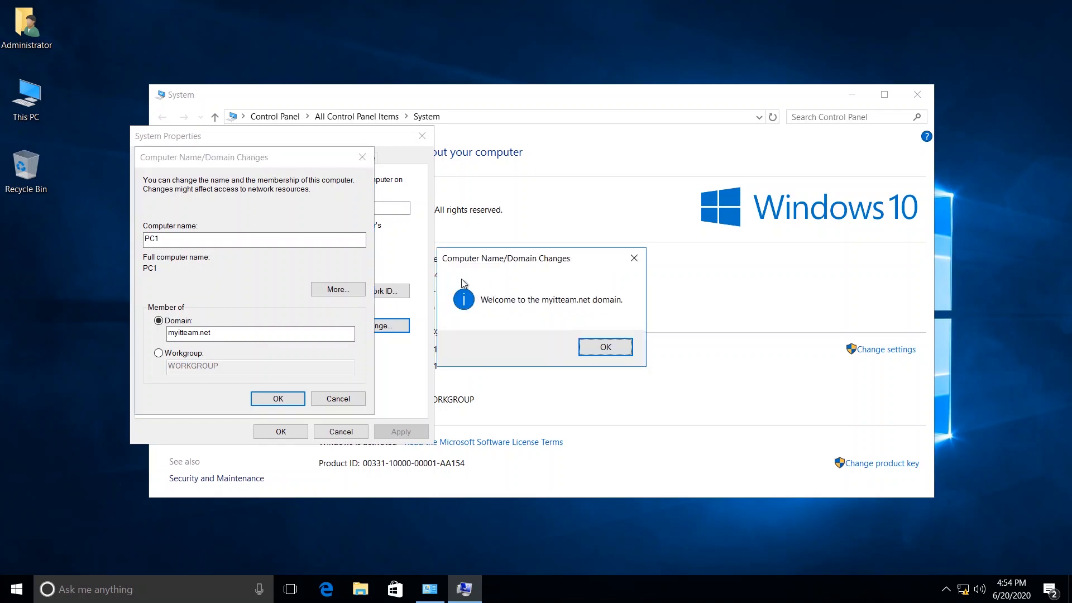
- Dismiss the myitteam.net welcome and restart notices, close System Properties, and restart PC1
{"action": "left_click", "coordinate": [610, 348]}
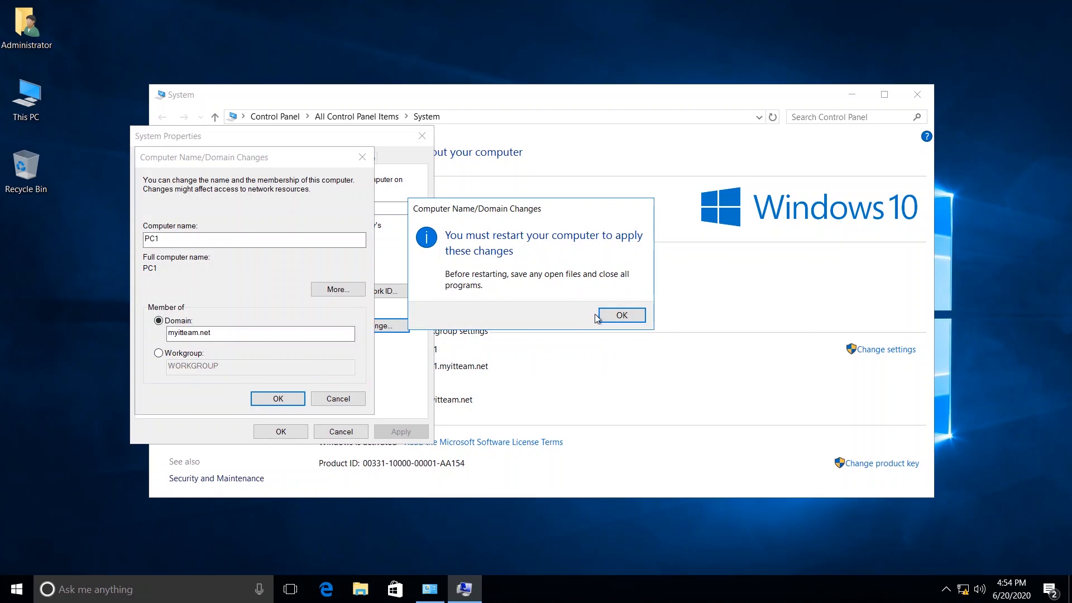
{"action": "left_click", "coordinate": [612, 316]}
{"action": "left_click", "coordinate": [281, 431]}
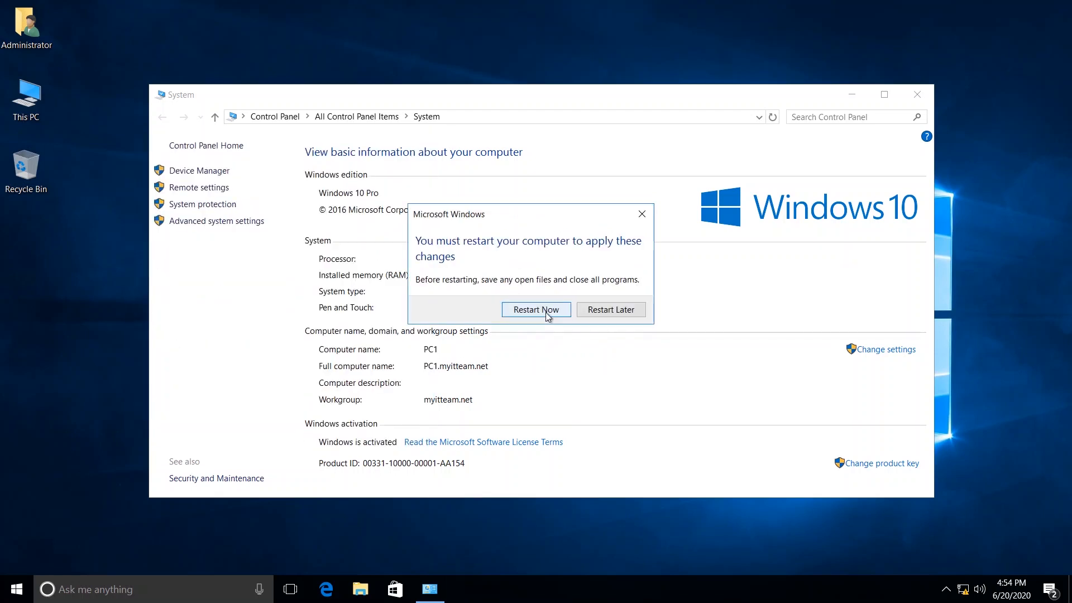
{"action": "left_click", "coordinate": [536, 310]}
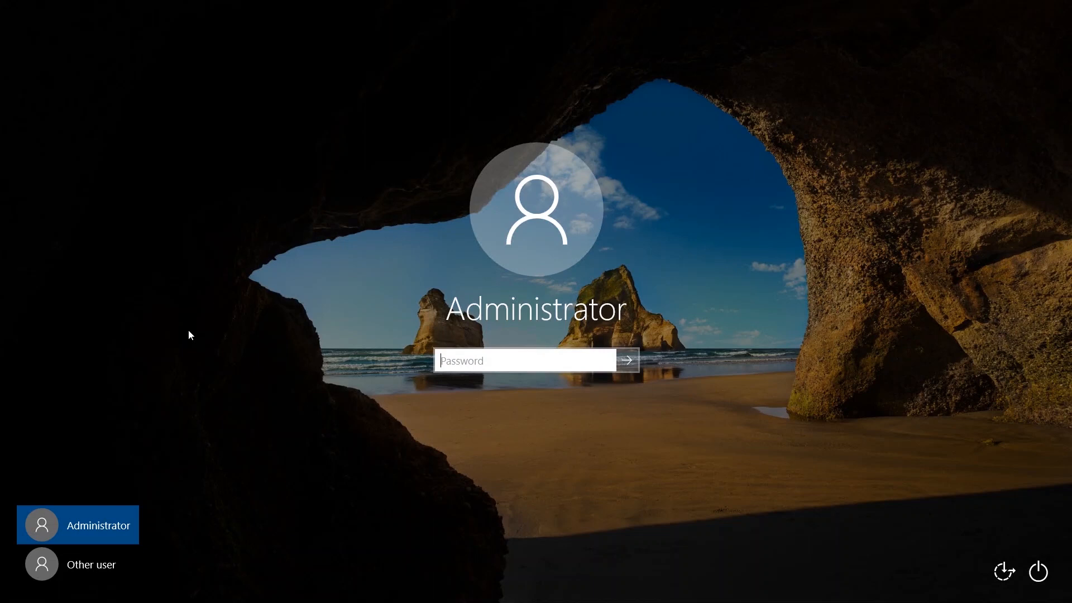
- Sign in to PC1 as the newly created domain user with its password
{"action": "left_click", "coordinate": [89, 574]}
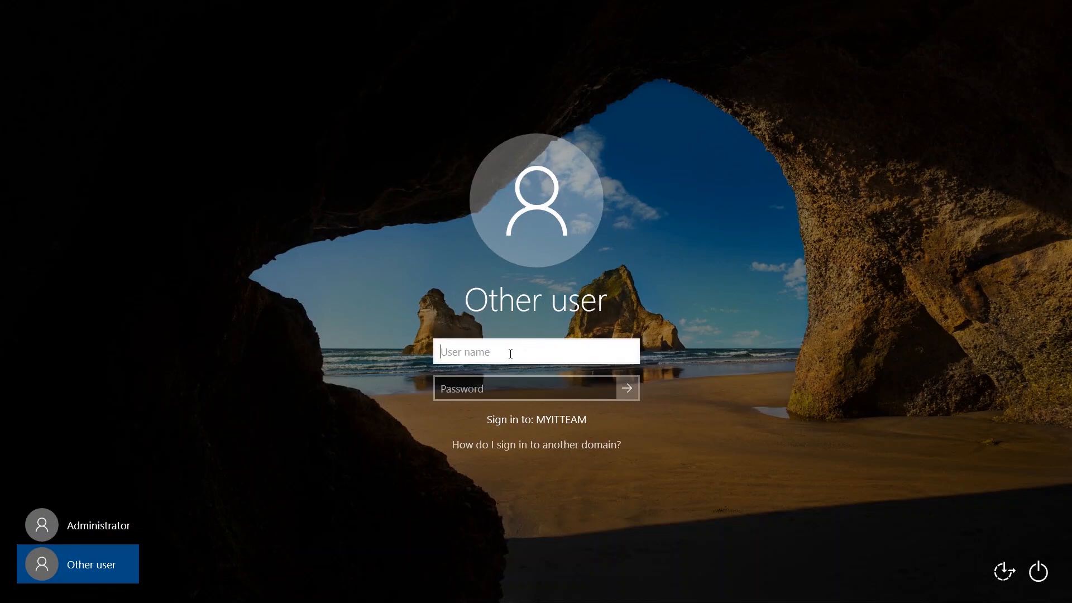
{"action": "type", "text": "xyz.xyz"}
{"action": "key", "text": "Tab"}
{"action": "type", "text": "•••••••••"}
{"action": "key", "text": "Return"}
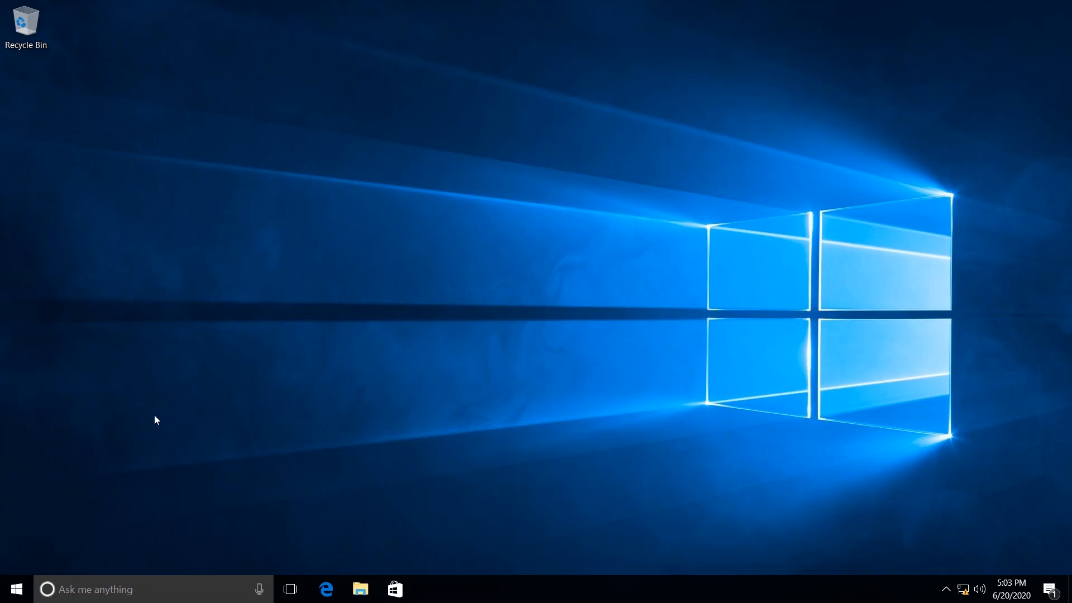
- Open the Start menu, expand its side options, then close it
{"action": "left_click", "coordinate": [20, 593]}
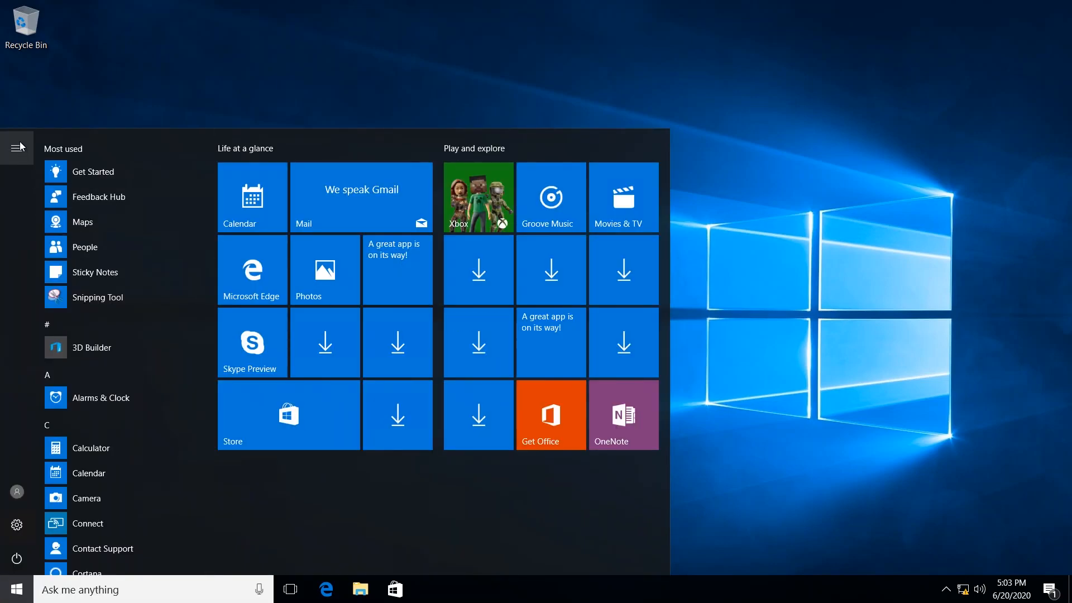
{"action": "left_click", "coordinate": [20, 147]}
{"action": "left_click", "coordinate": [849, 364]}
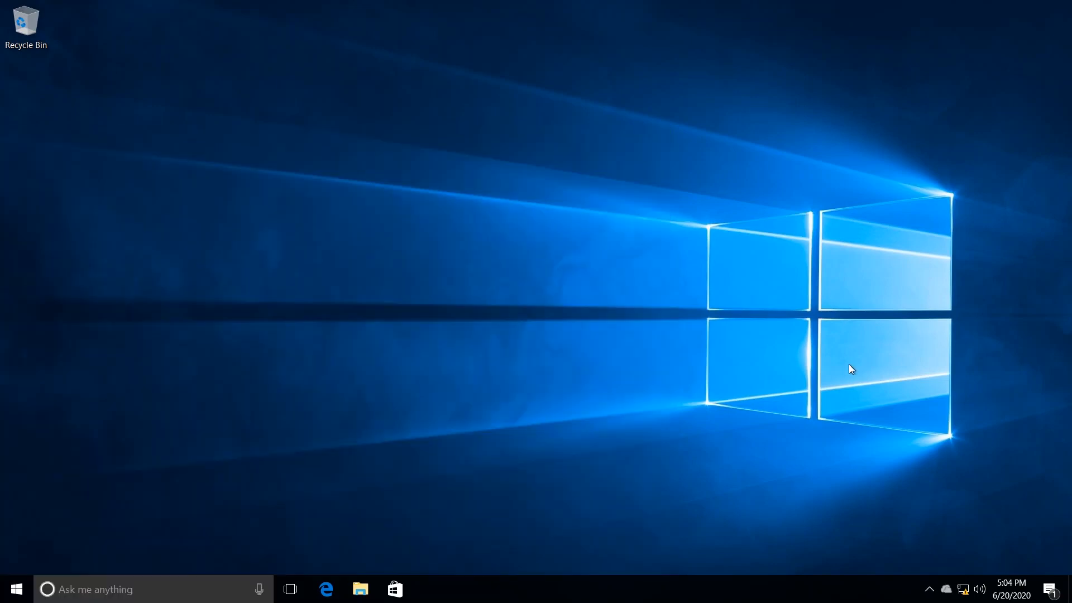